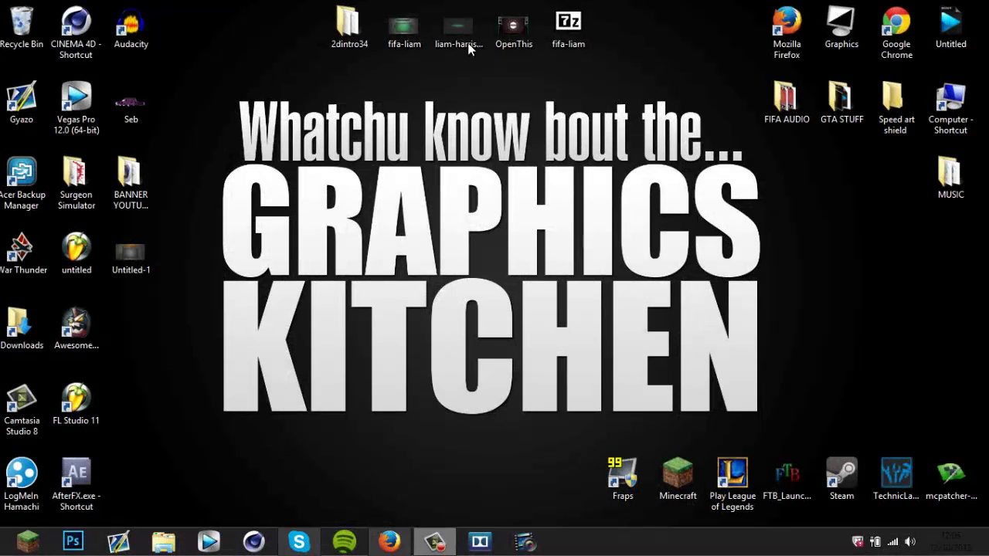
Open the BANNER YOUTUBE C4D PSD folder and select the banner template image.
drag(140, 174, 464, 236)
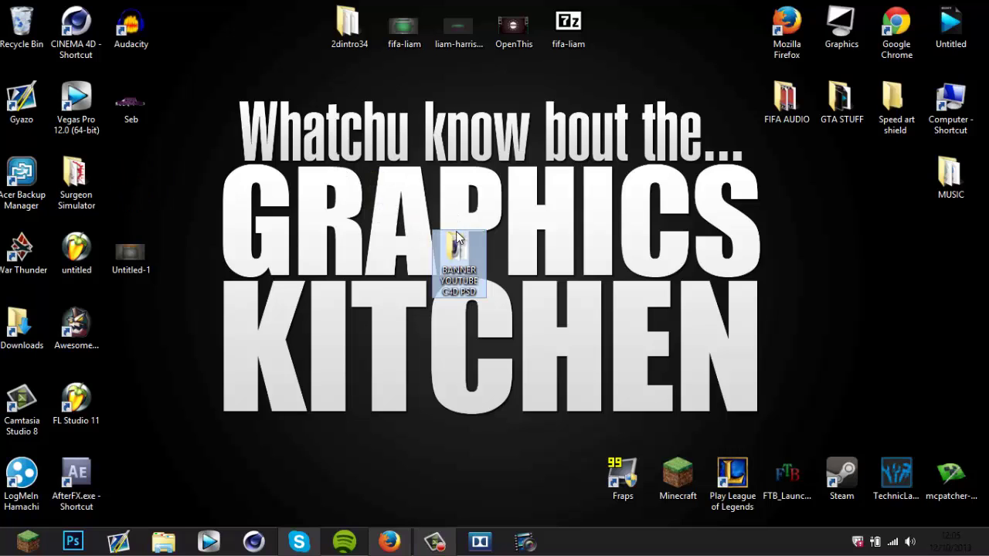
double_click(463, 236)
drag(686, 258, 493, 184)
drag(718, 192, 540, 125)
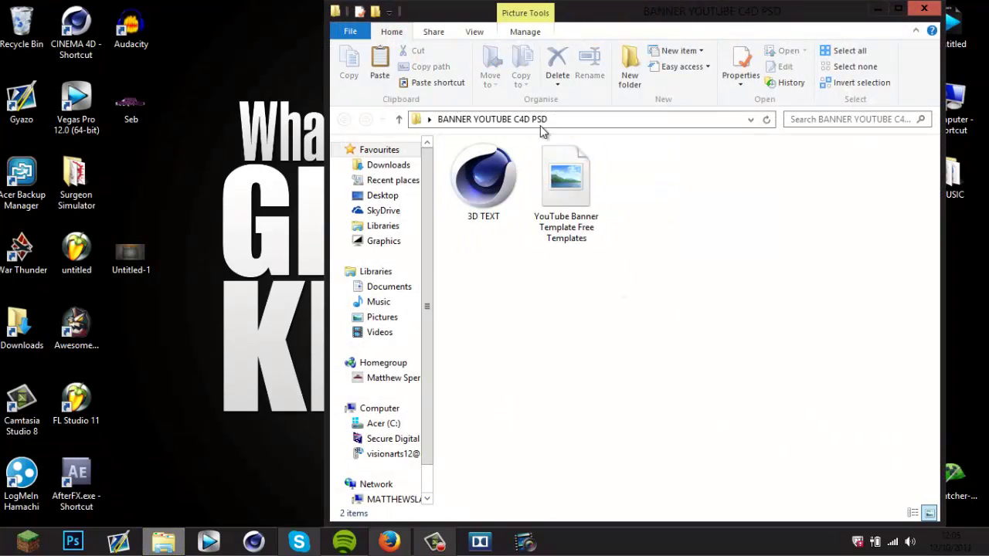
Open the template in Adobe Photoshop CC and the 3D TEXT scene in Cinema 4D, dismissing the QTCF.dll error.
right_click(600, 181)
mouse_move(680, 245)
click(827, 245)
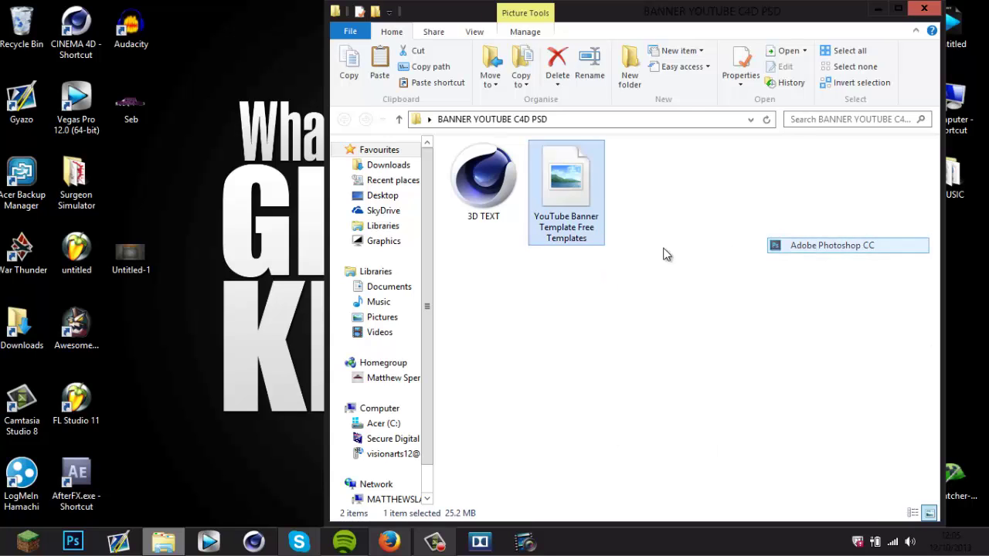
double_click(481, 198)
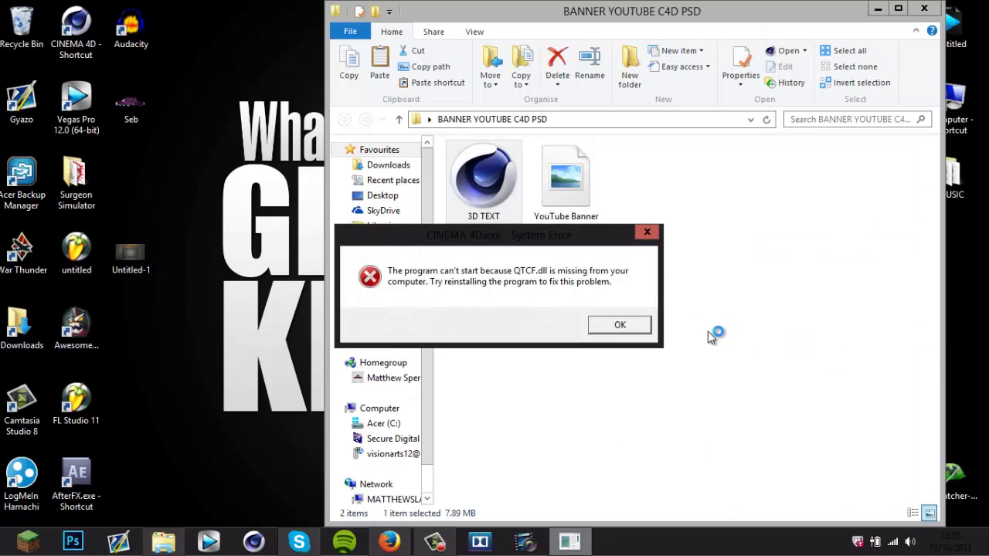
click(595, 330)
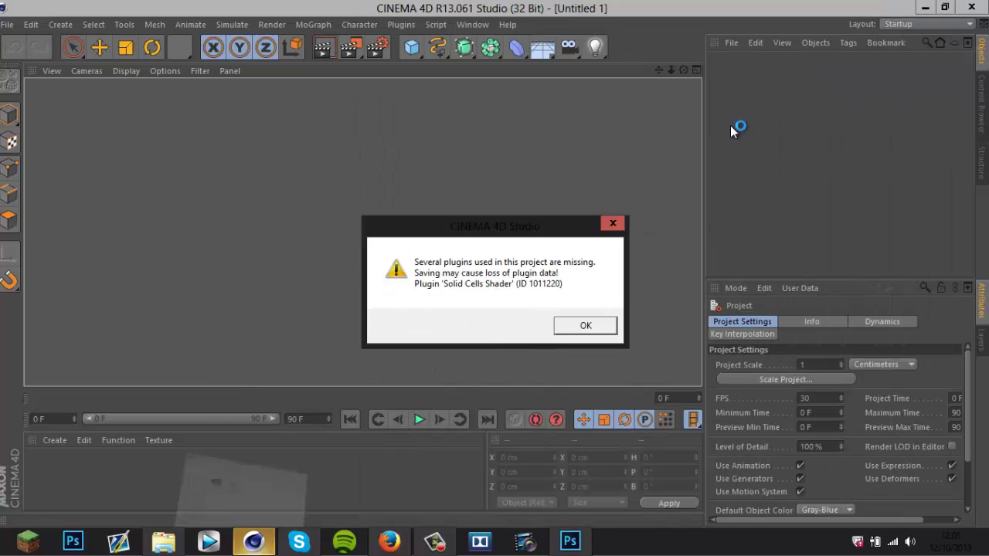
Dismiss the missing-plugins and texture-error warnings so the purple FREE TEMPLATES scene loads and renders.
click(576, 325)
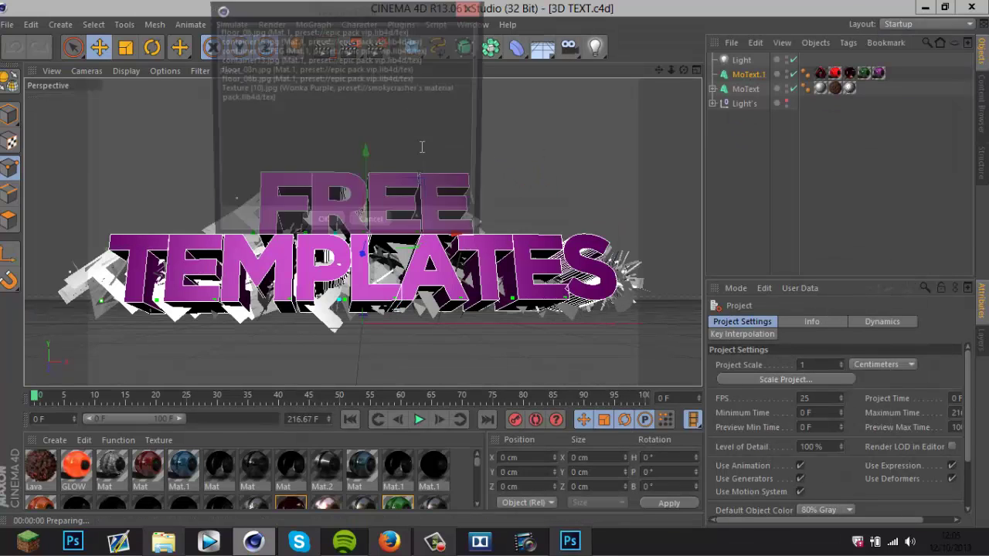
click(322, 225)
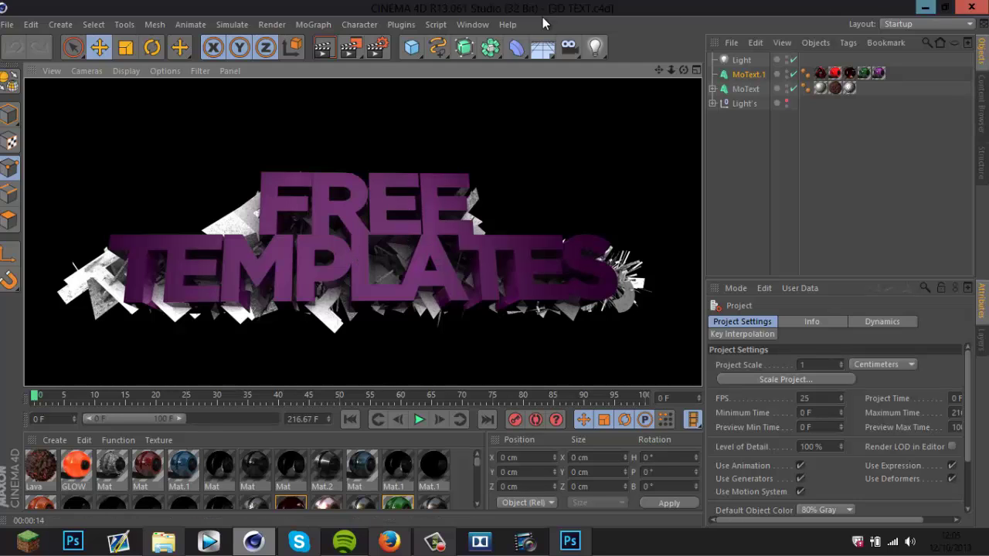
Confirm in Render Settings that the render saves to the desktop as a PNG with alpha.
click(376, 50)
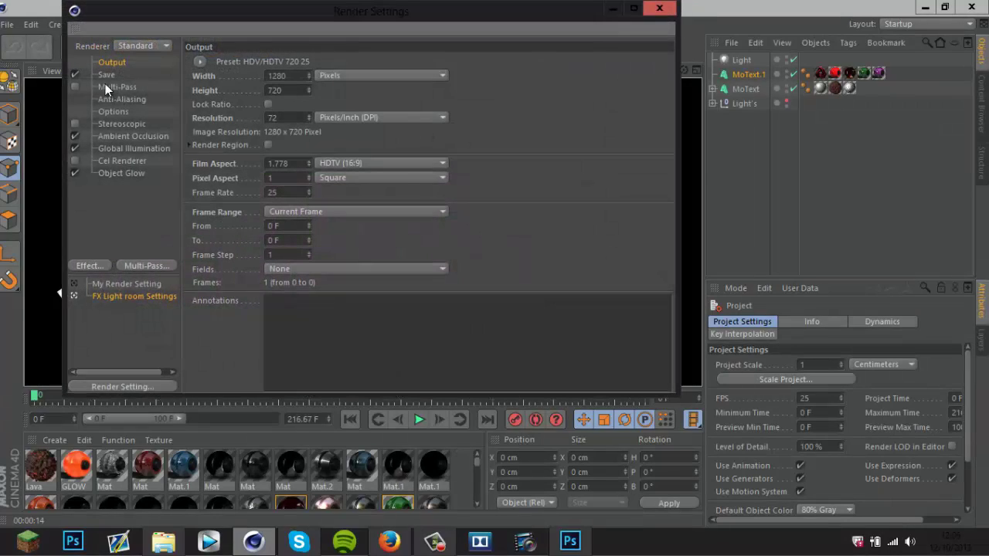
click(113, 75)
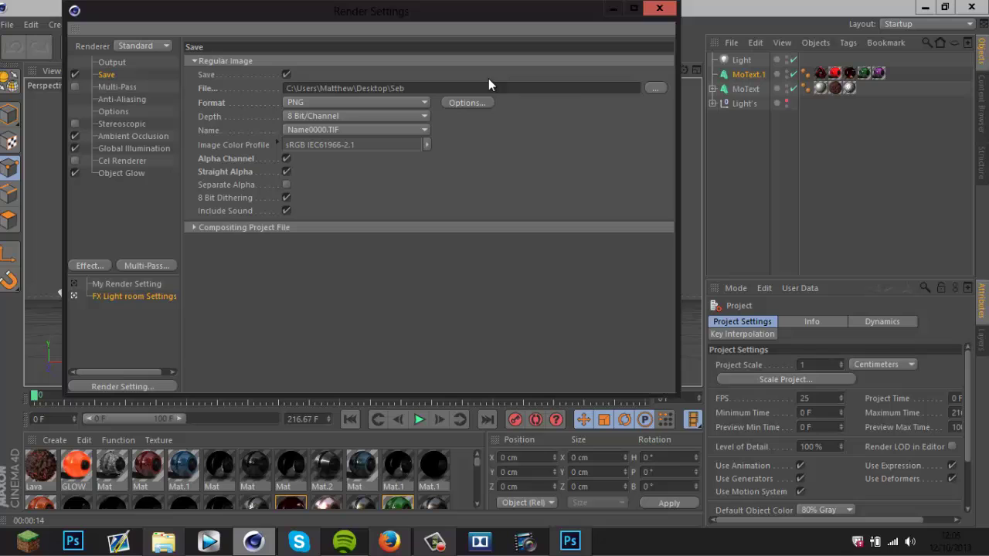
click(655, 89)
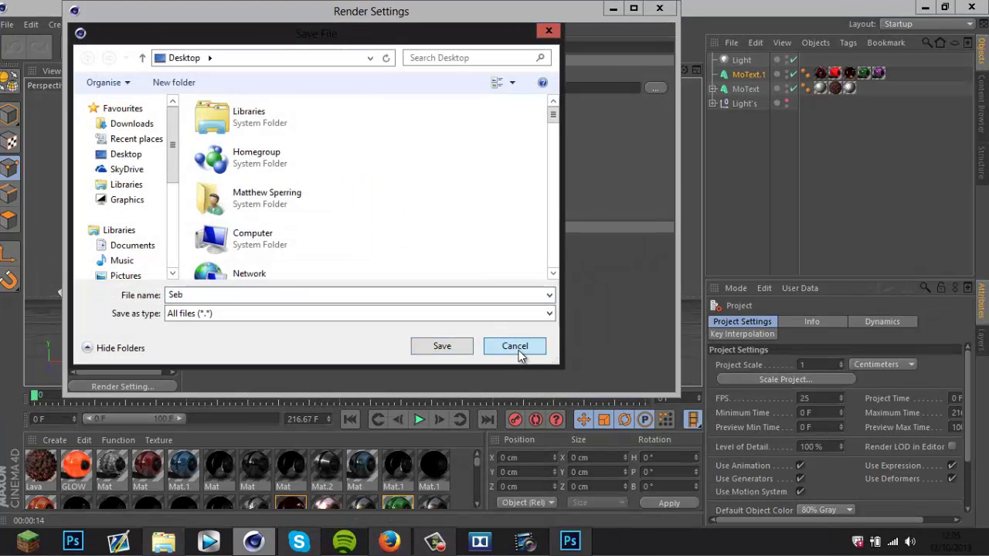
click(516, 348)
click(658, 10)
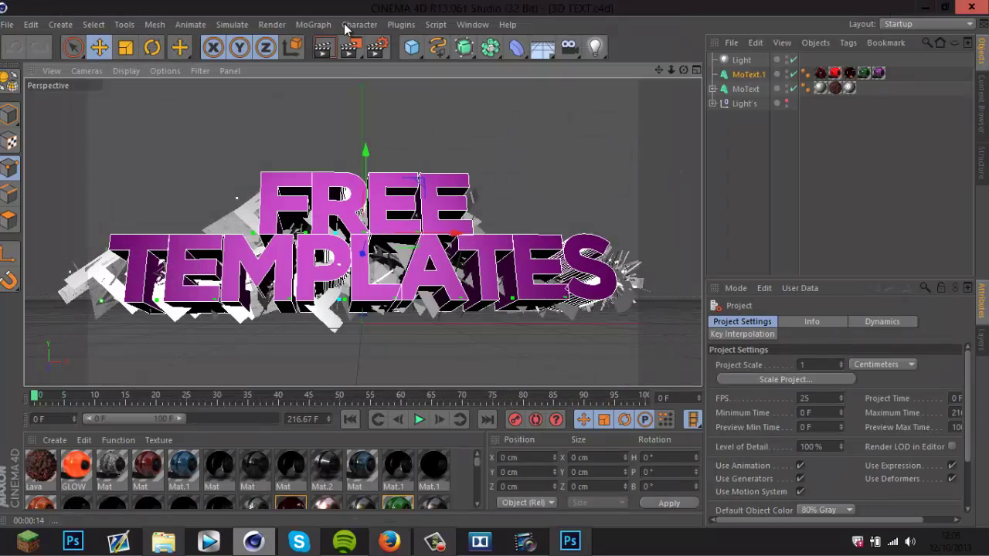
Look over the render options list, then minimise Cinema 4D.
click(350, 52)
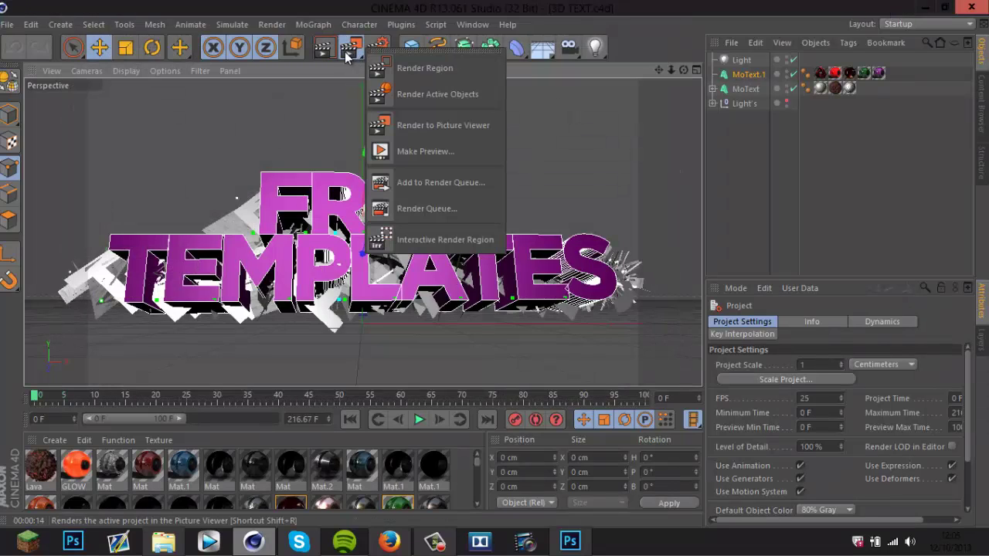
click(507, 14)
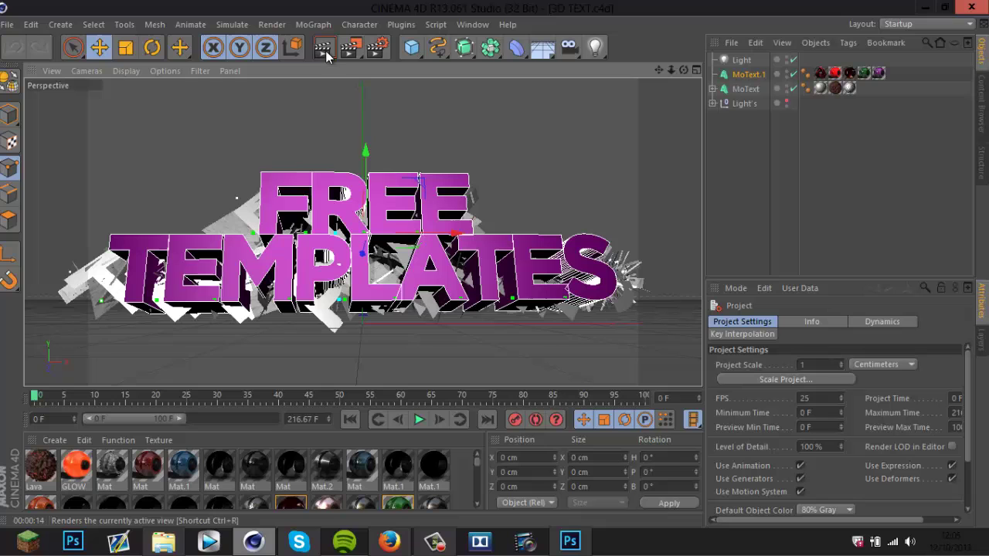
click(925, 7)
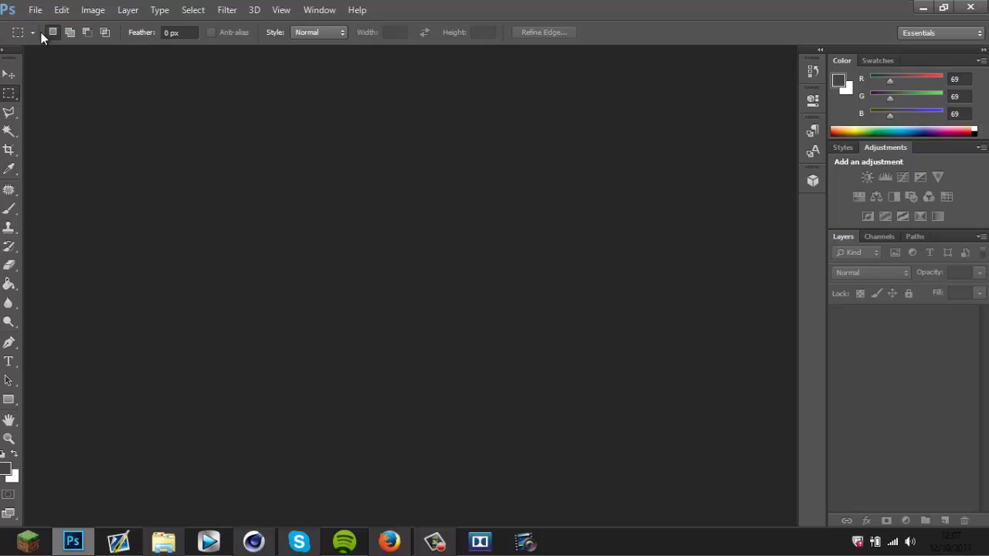
Open YouTube Banner Template Free Templates.psd from the BANNER YOUTUBE C4D PSD folder via File > Open.
click(34, 9)
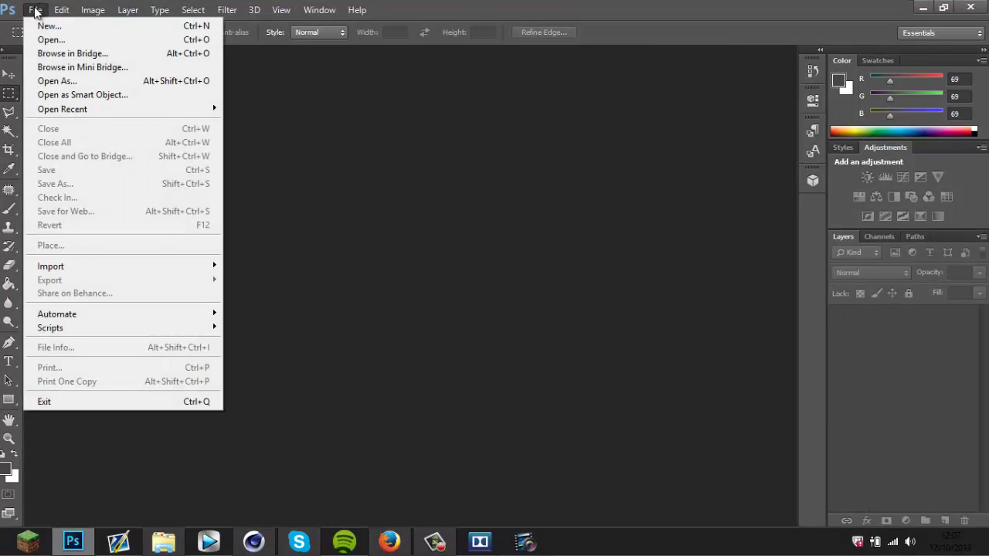
click(45, 39)
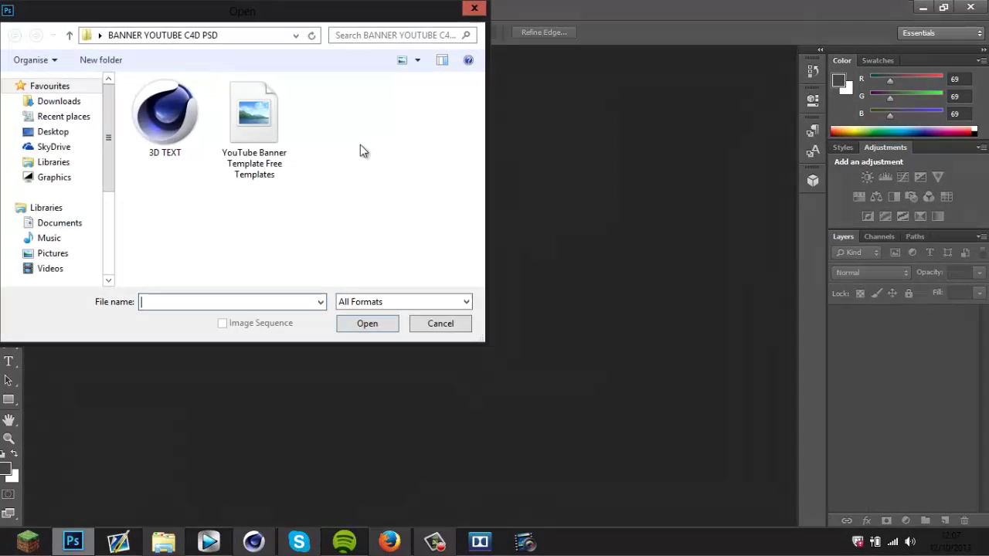
double_click(258, 146)
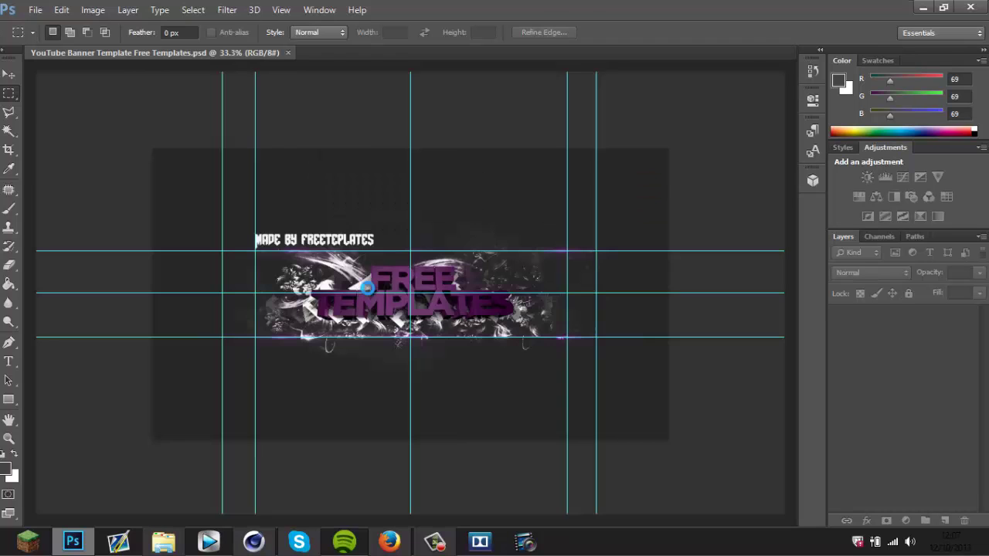
Zoom to 50% and scale layer 8 to 96.63% width using its right-middle transform handle.
key(ctrl+plus)
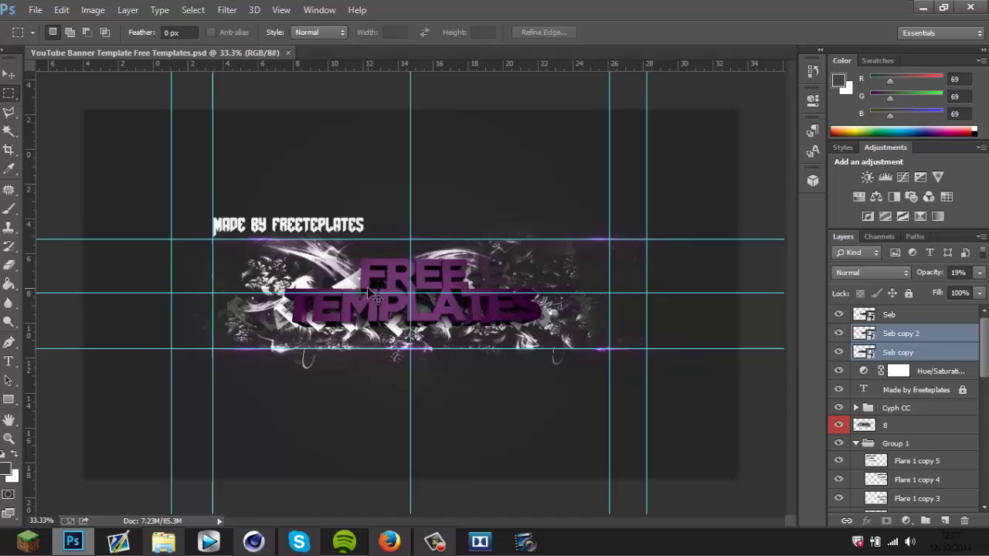
click(921, 315)
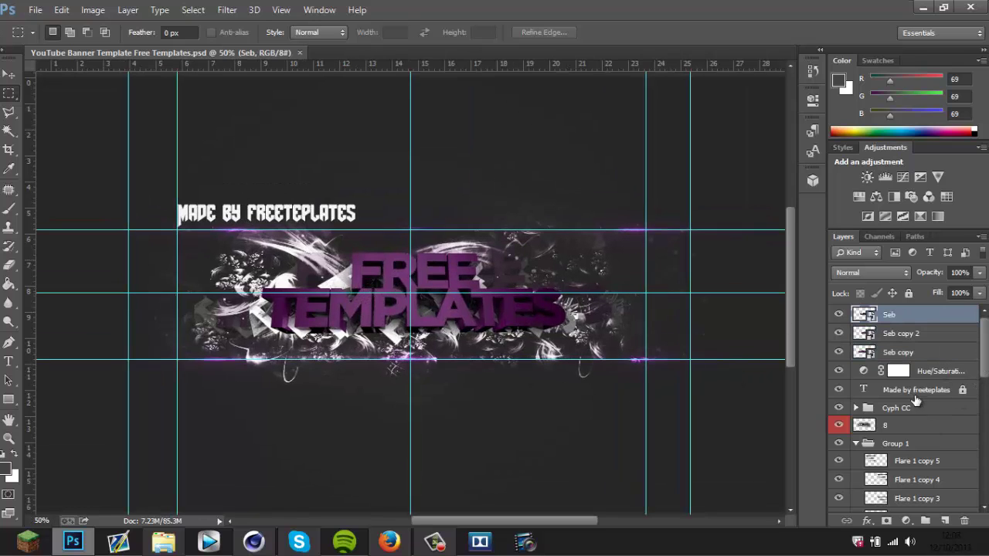
click(904, 425)
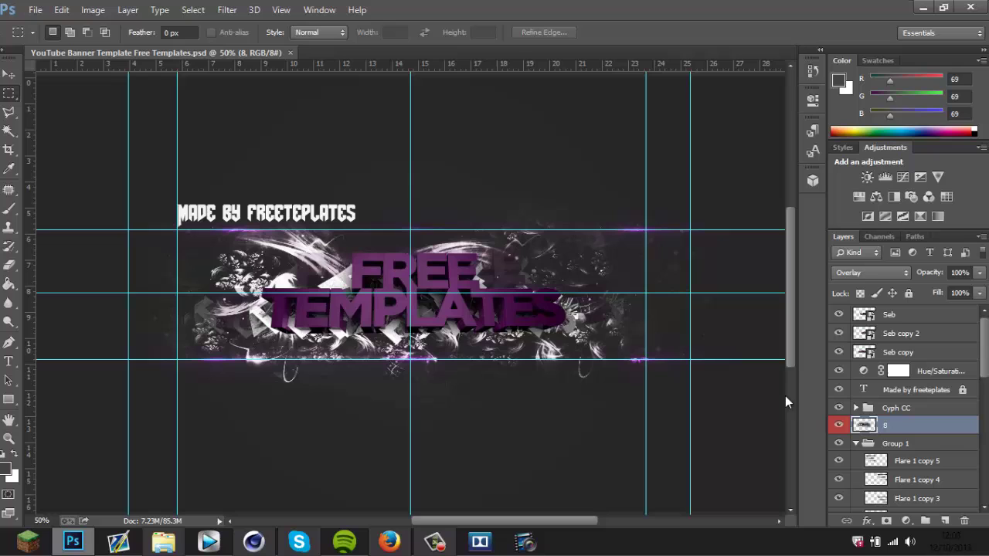
click(10, 77)
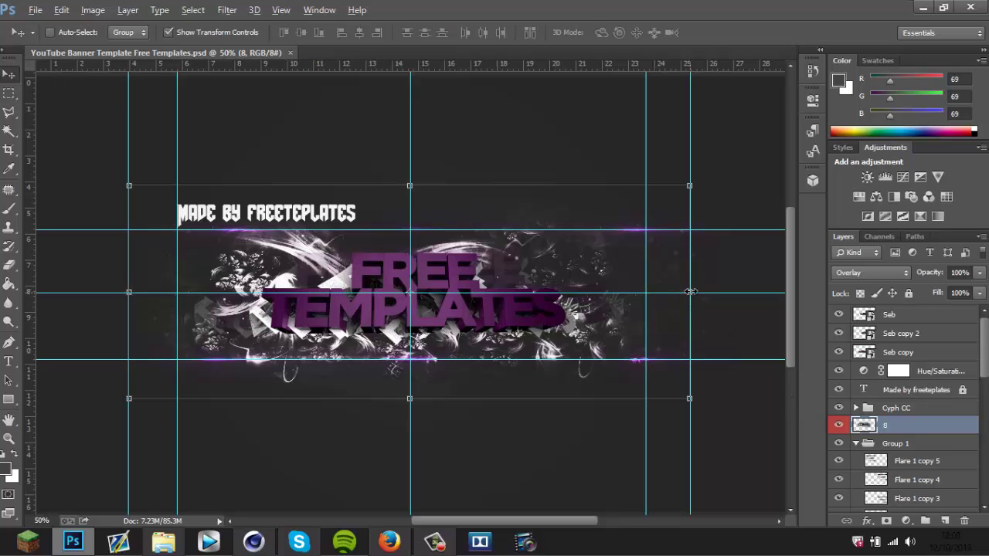
drag(690, 292, 680, 292)
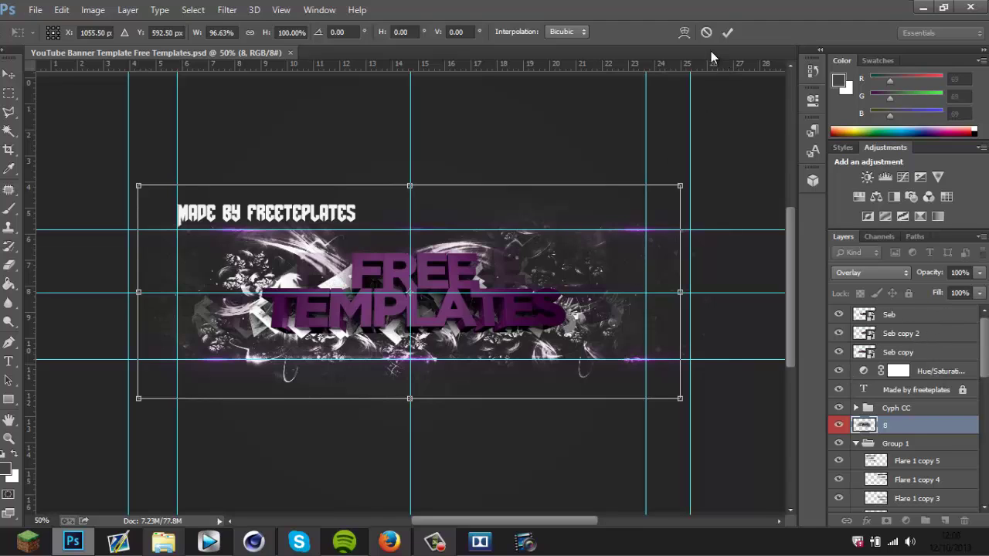
click(726, 32)
Resize the Seb layer's FREE TEMPLATES render from a side handle and commit the transform.
click(918, 316)
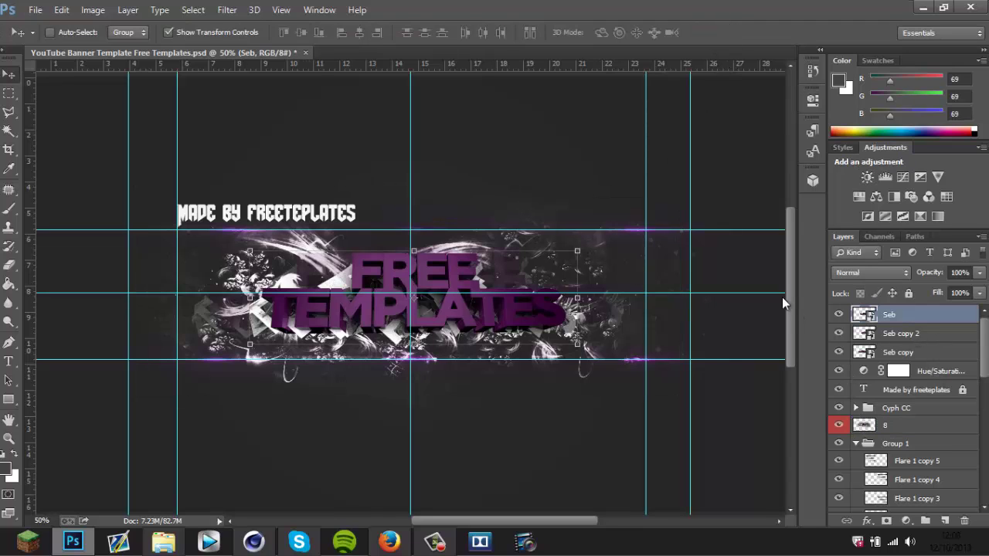
drag(575, 299, 597, 261)
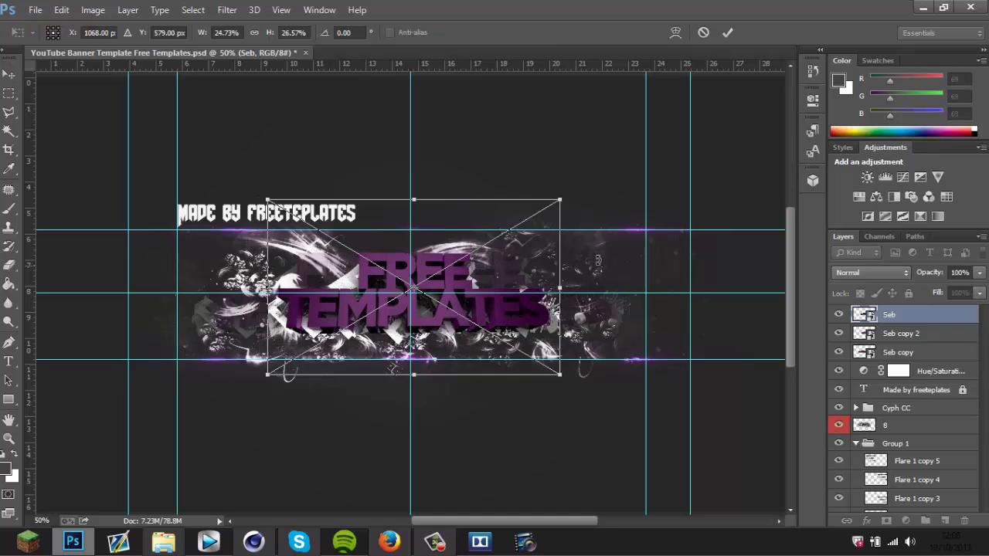
click(728, 32)
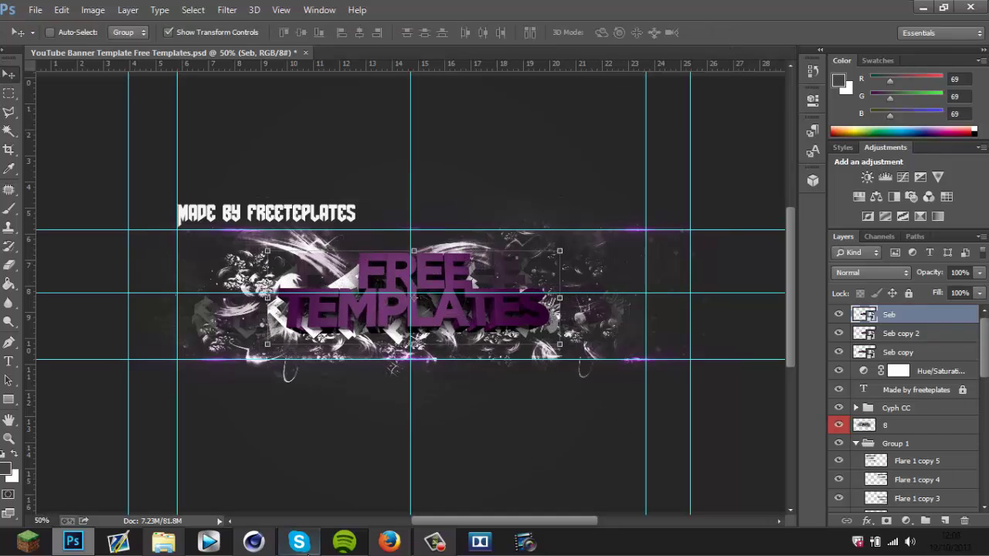
click(253, 541)
click(254, 541)
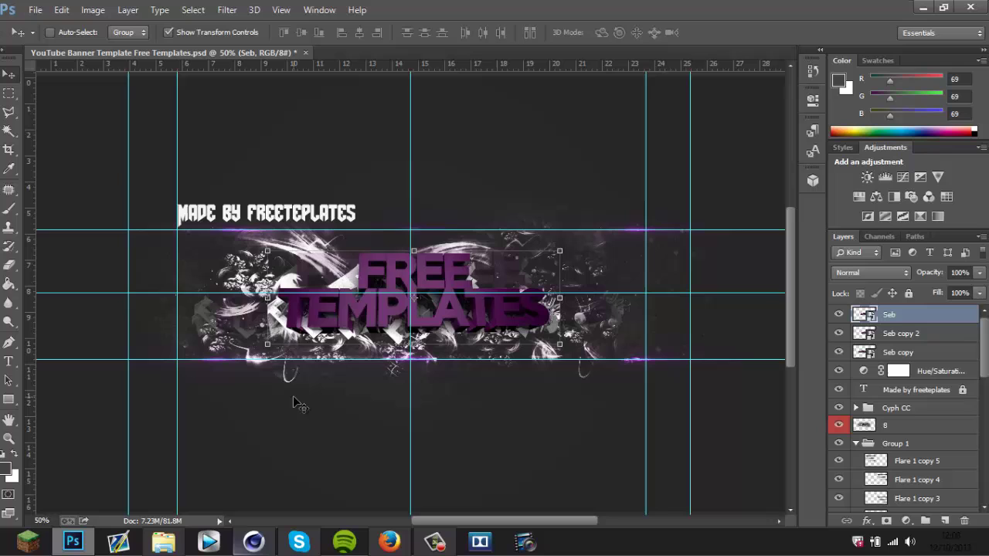
Delete the Seb copy and Seb copy 2 layers, restoring Seb after an over-deletion.
key(Delete)
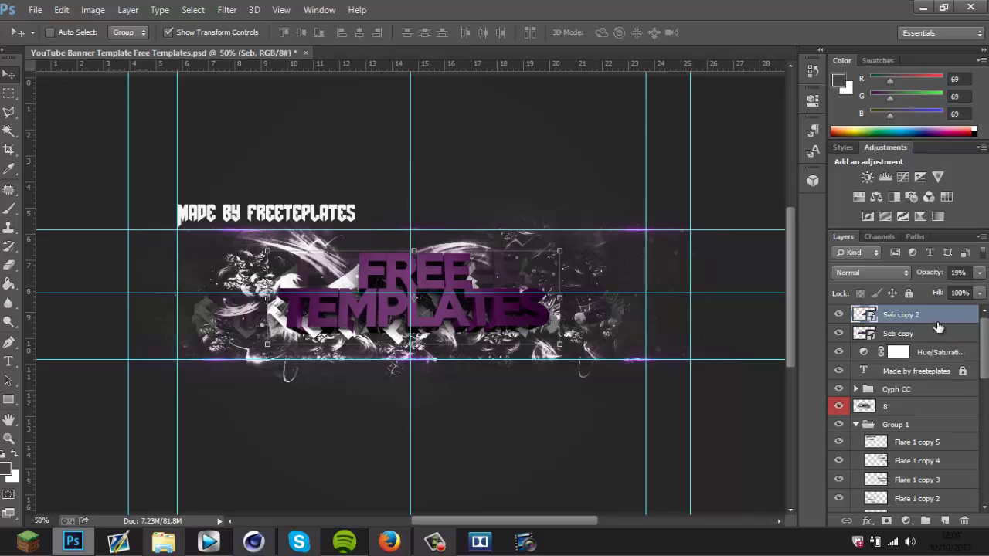
key(Delete)
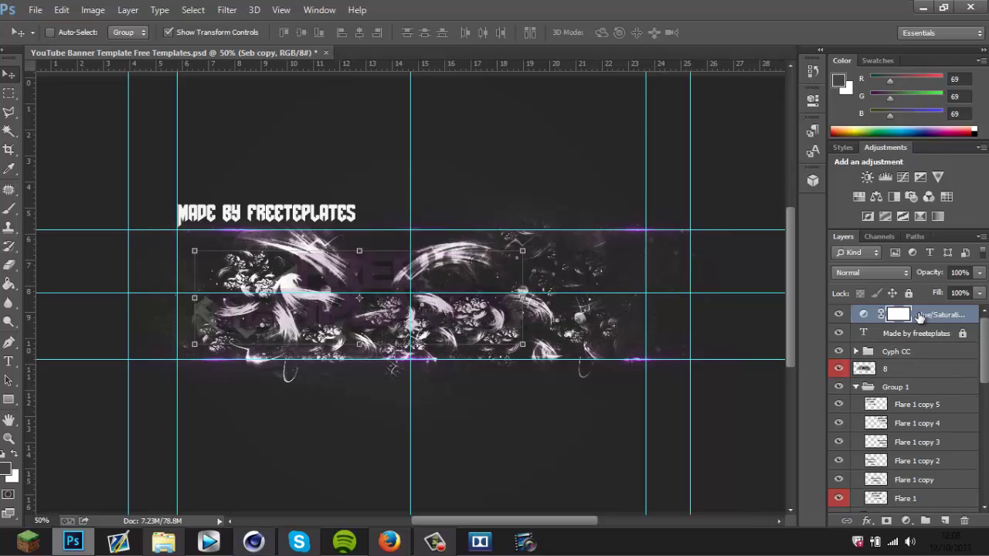
key(Delete)
key(ctrl+alt+z)
key(ctrl+alt+z)
key(ctrl+alt+z)
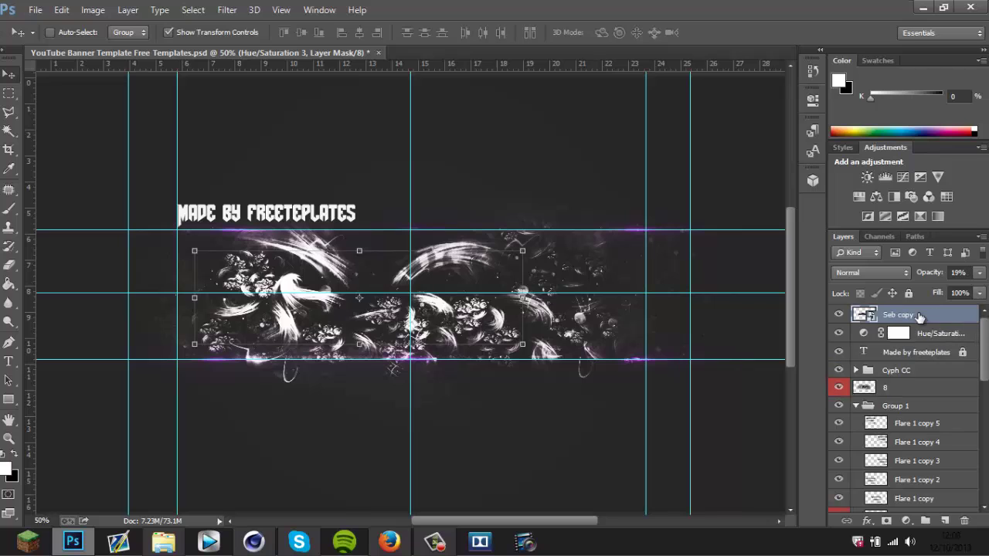
click(911, 334)
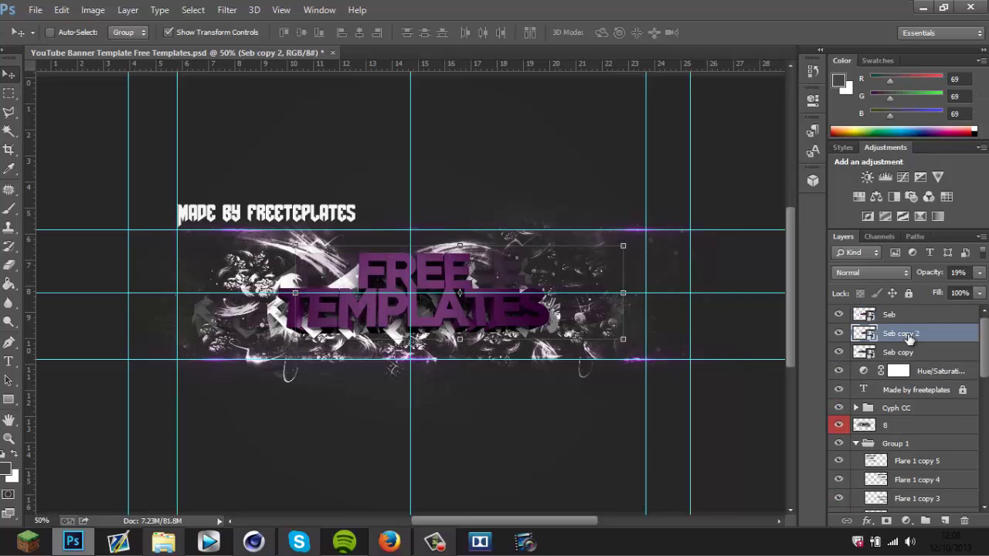
key(Delete)
key(Delete)
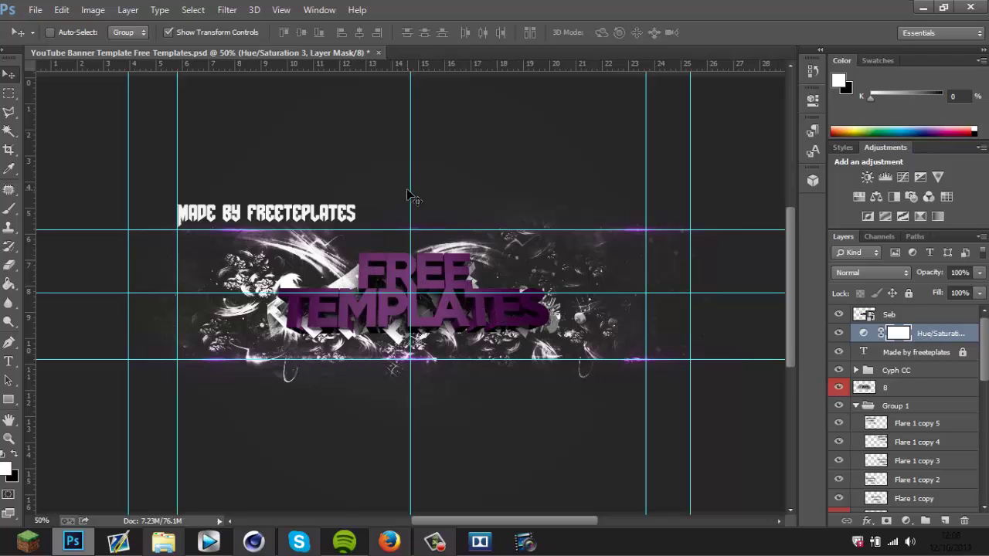
Set the Hue/Saturation adjustment to Hue +81 with Saturation +45 for a purple glow.
scroll(409, 197, down, 3)
scroll(410, 197, up, 3)
click(864, 335)
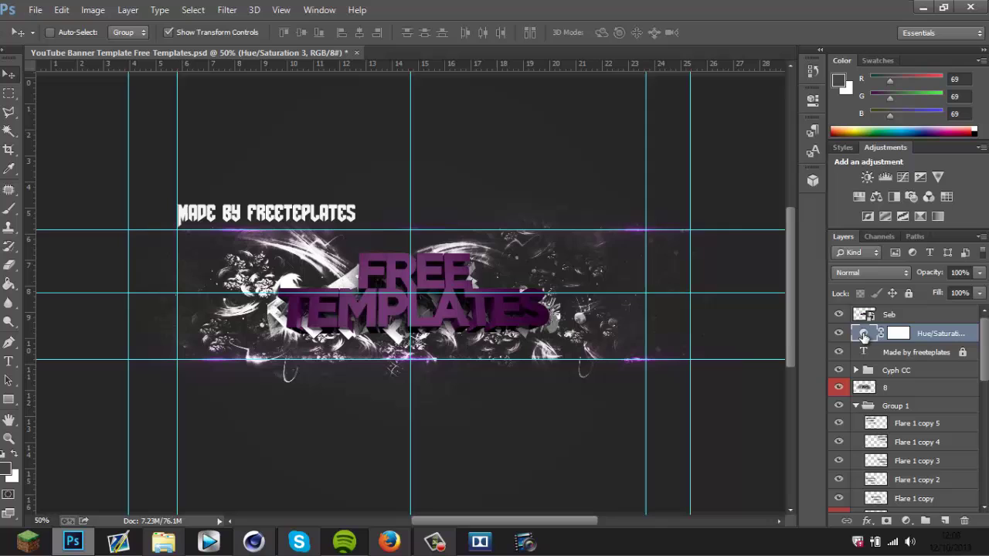
double_click(864, 335)
mouse_move(757, 195)
mouse_down()
mouse_move(613, 208)
mouse_move(692, 210)
mouse_move(740, 197)
mouse_up()
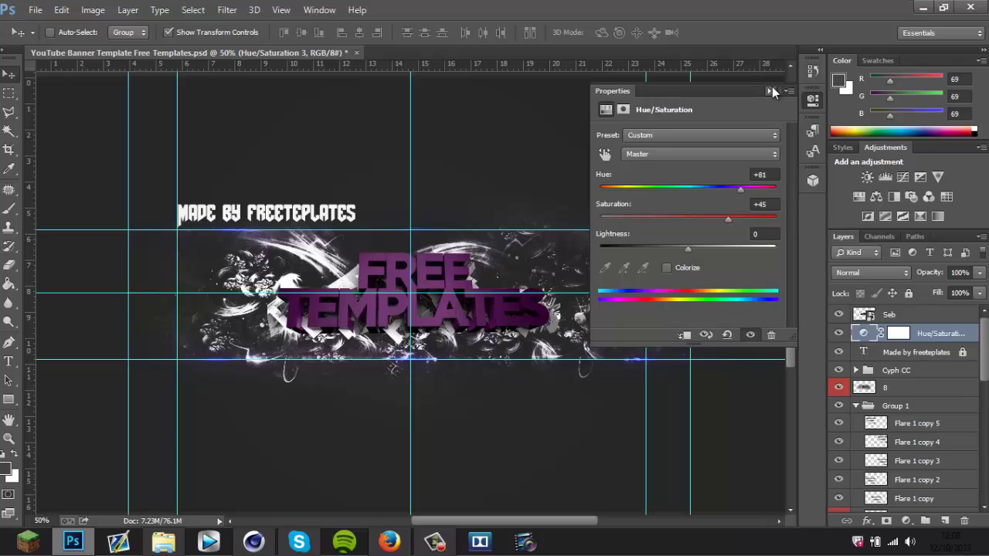
click(768, 90)
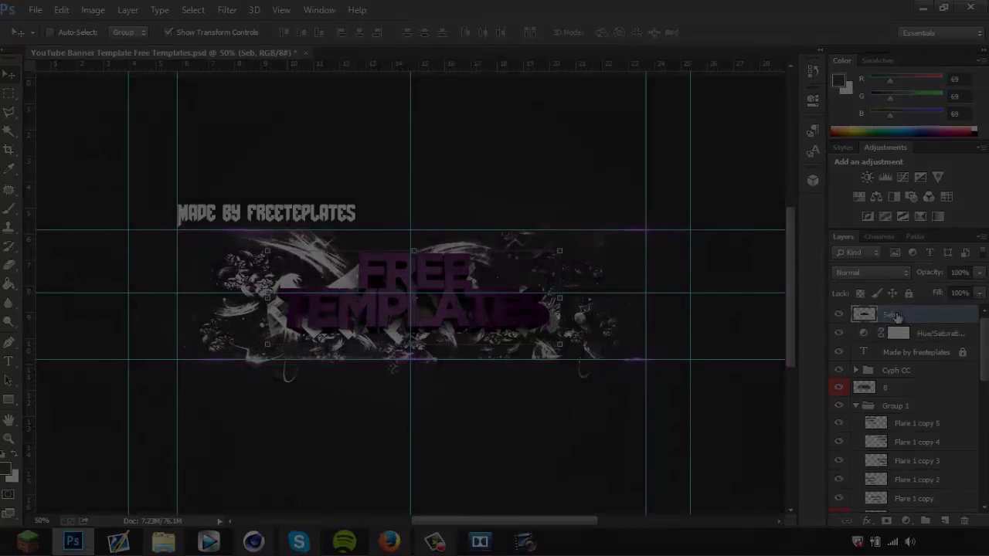
click(898, 315)
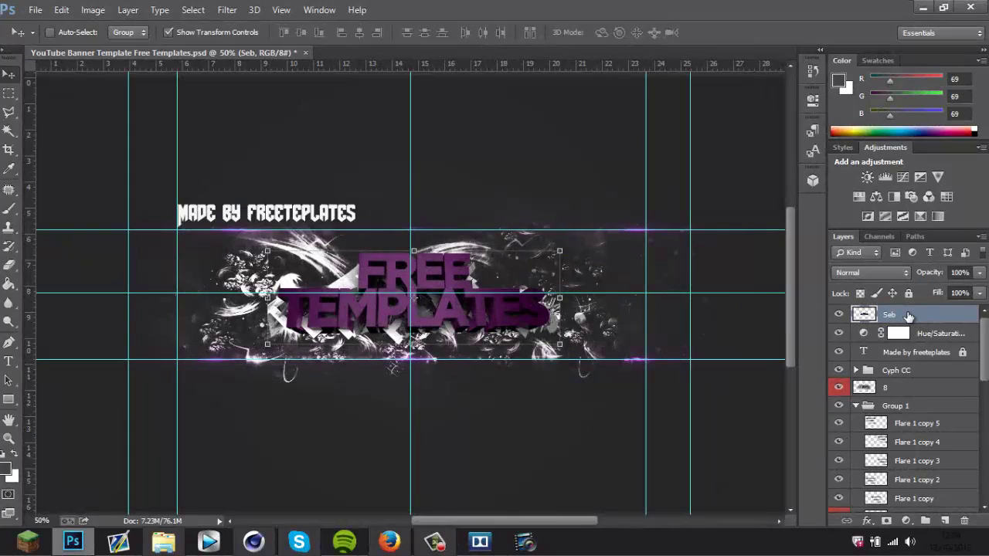
right_click(909, 313)
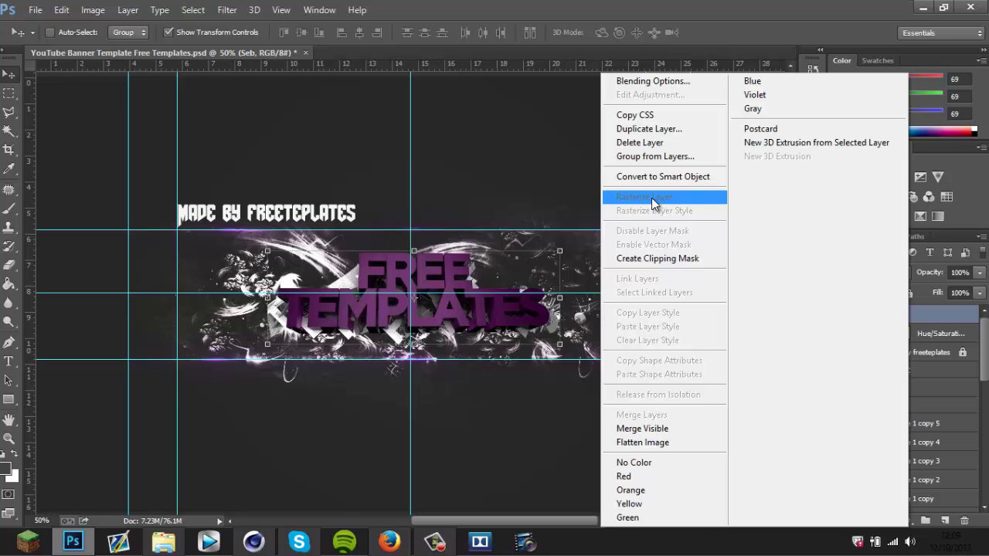
click(915, 320)
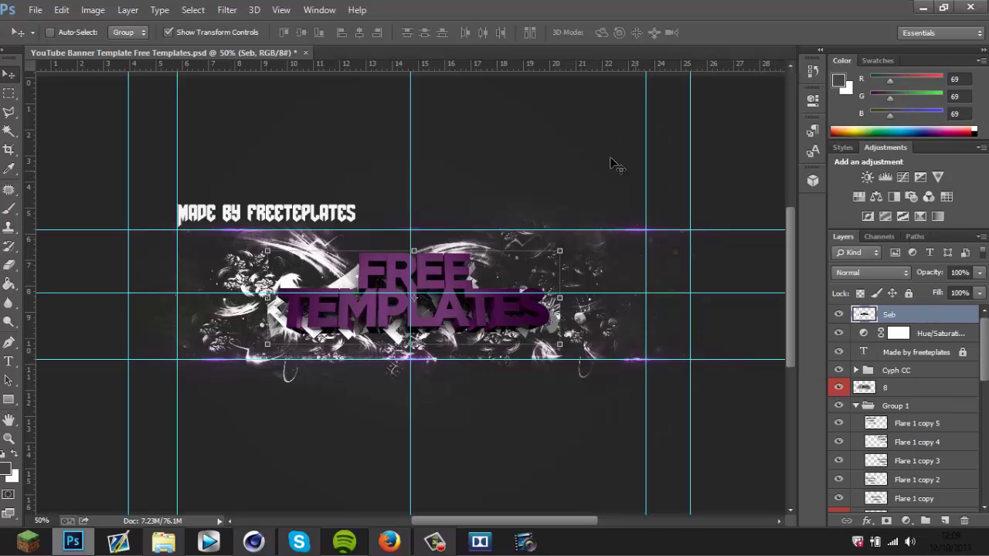
click(93, 10)
mouse_move(110, 47)
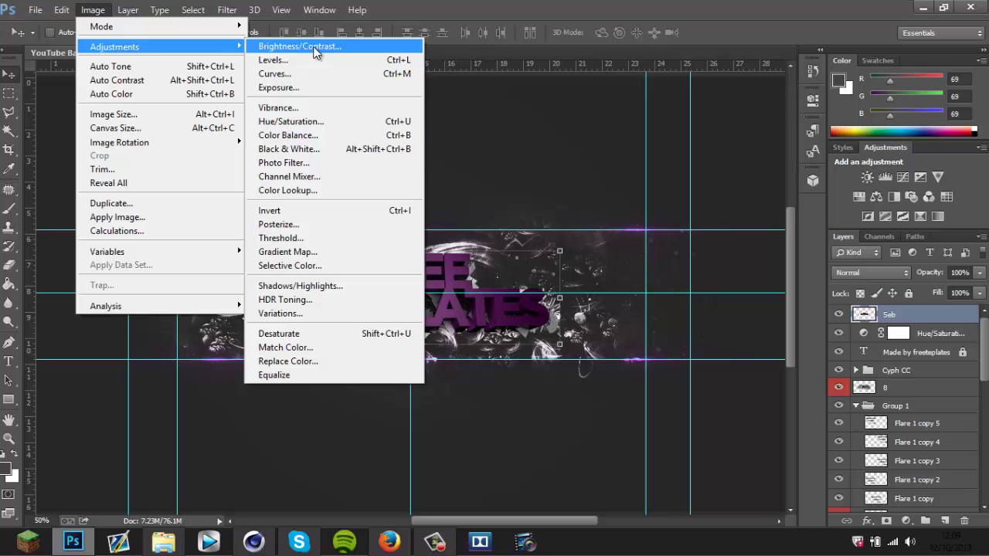
click(290, 122)
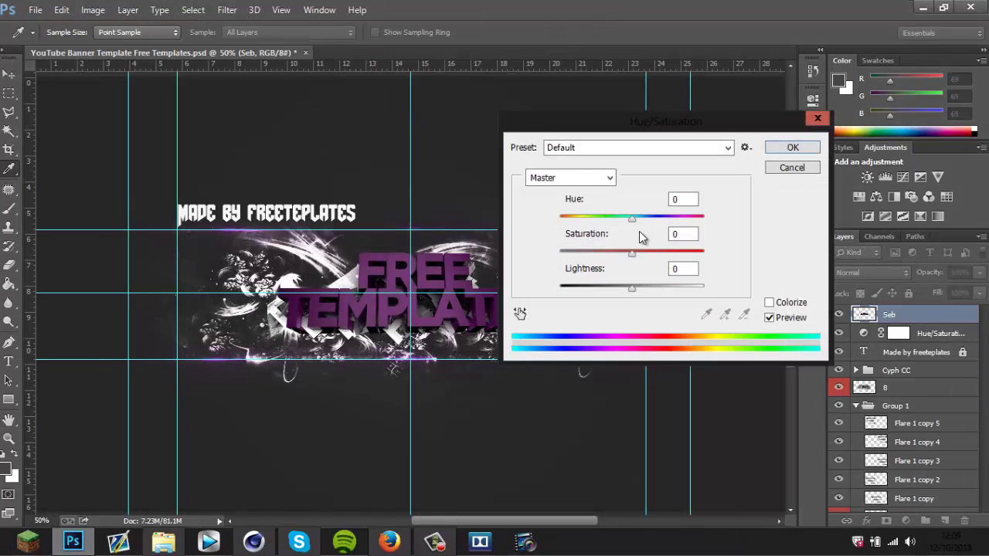
drag(632, 217, 450, 238)
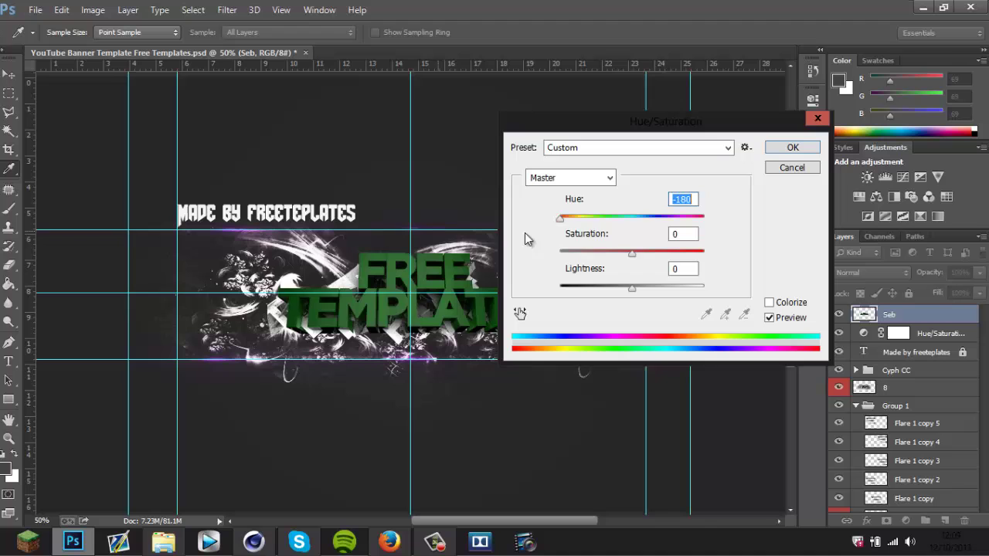
drag(525, 239, 642, 221)
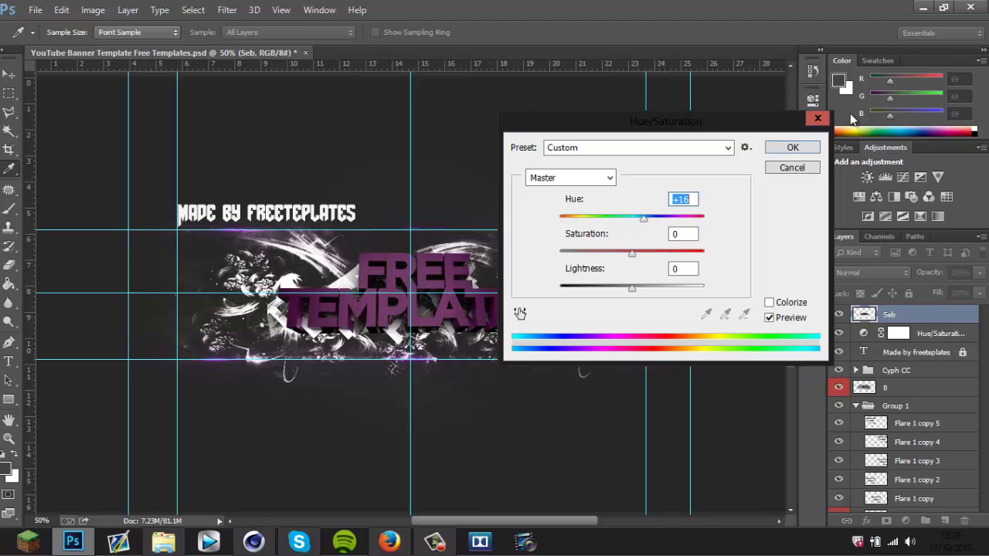
click(807, 167)
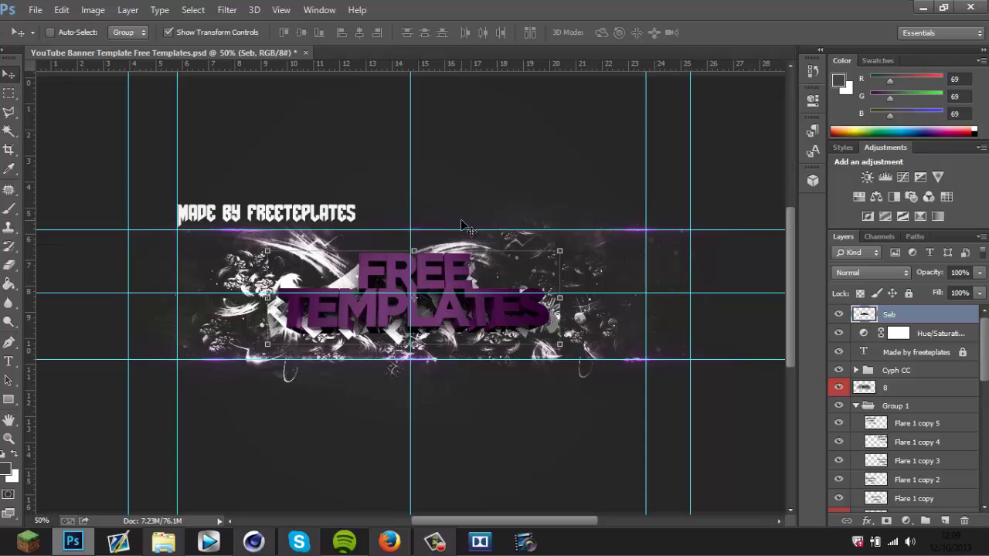
Zoom out to 33.3% and narrow the Seb render to 91.17% width, committing the transform.
key(ctrl+minus)
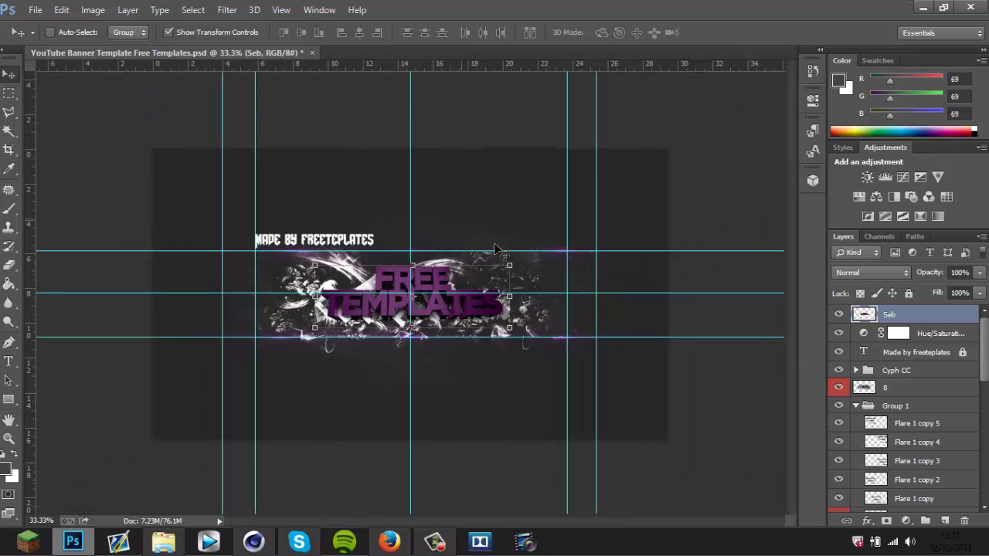
drag(509, 296, 501, 296)
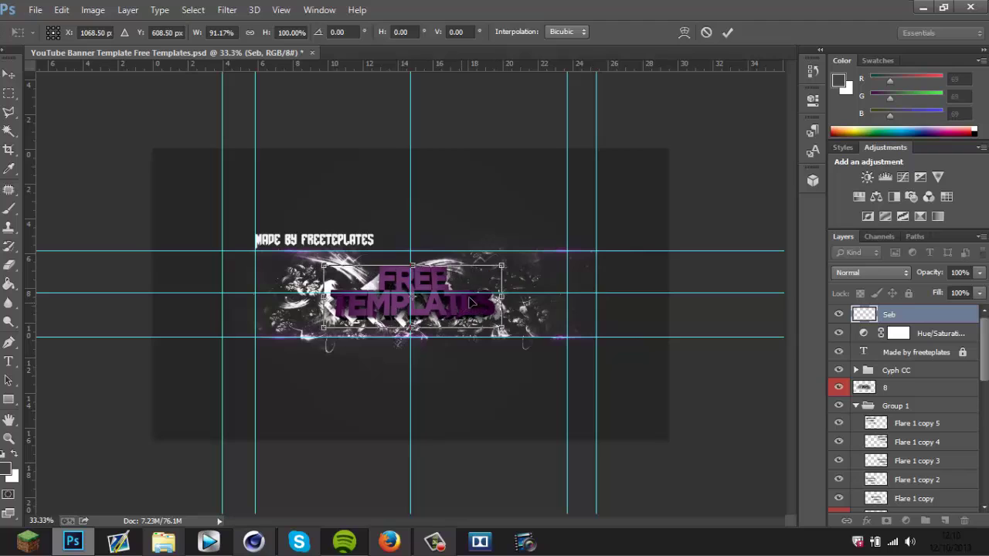
click(727, 32)
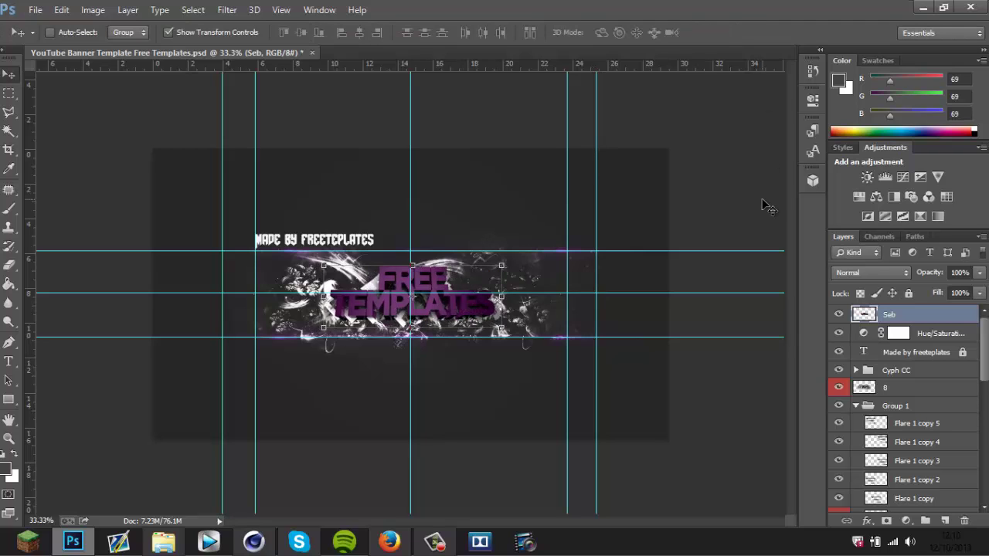